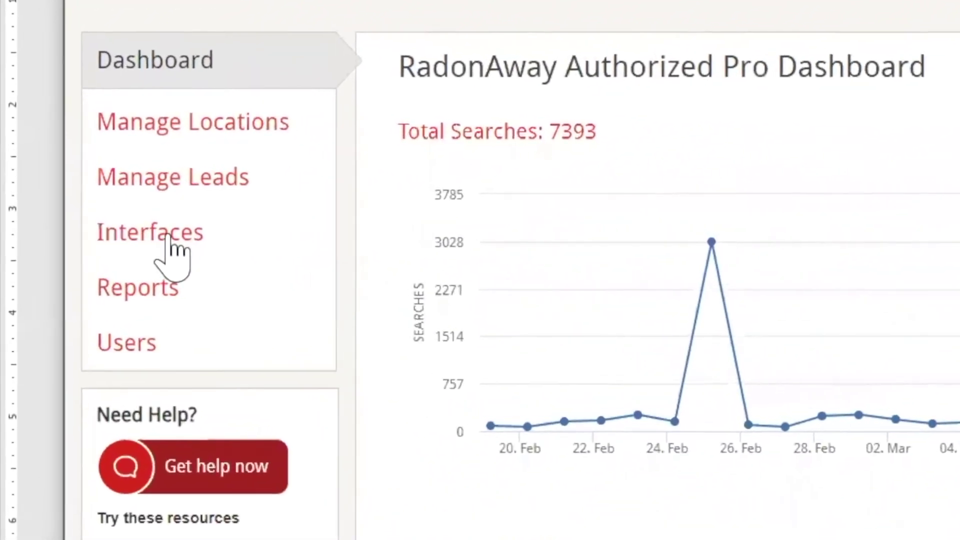
Go to Interfaces > Forms to list the account's six existing lead forms
left_click(169, 236)
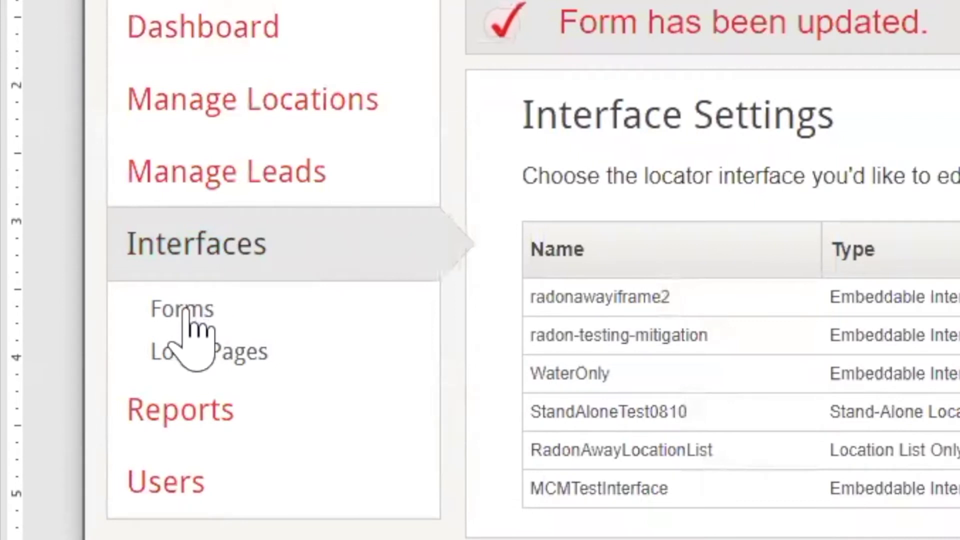
left_click(185, 310)
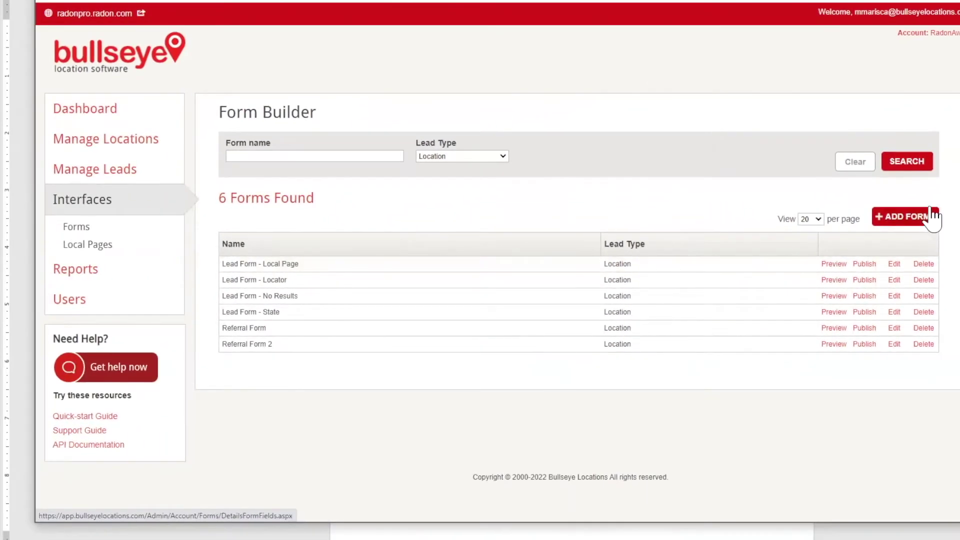
Add Phone Number and Inquiry fields to a new form, placing Inquiry above Phone Number
left_click(923, 220)
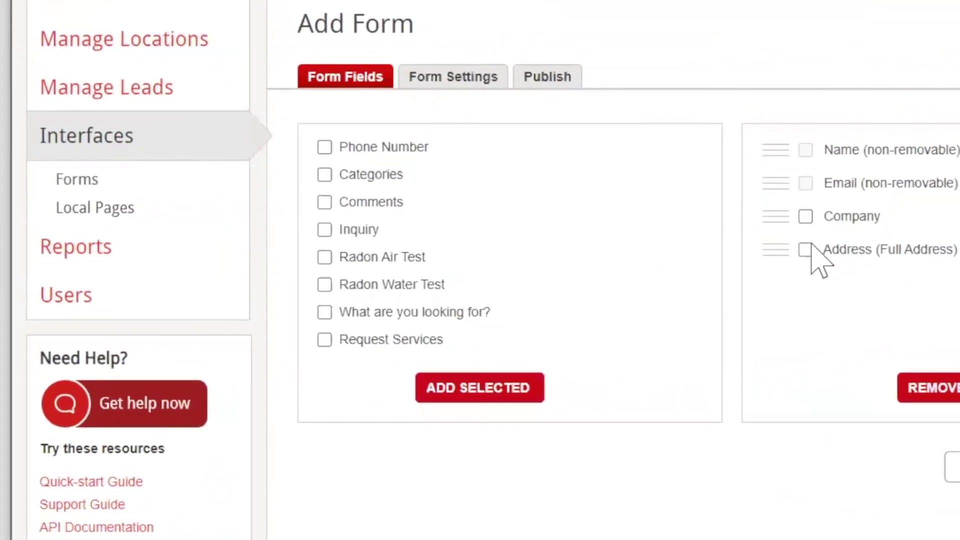
left_click(326, 147)
left_click(325, 229)
left_click(325, 340)
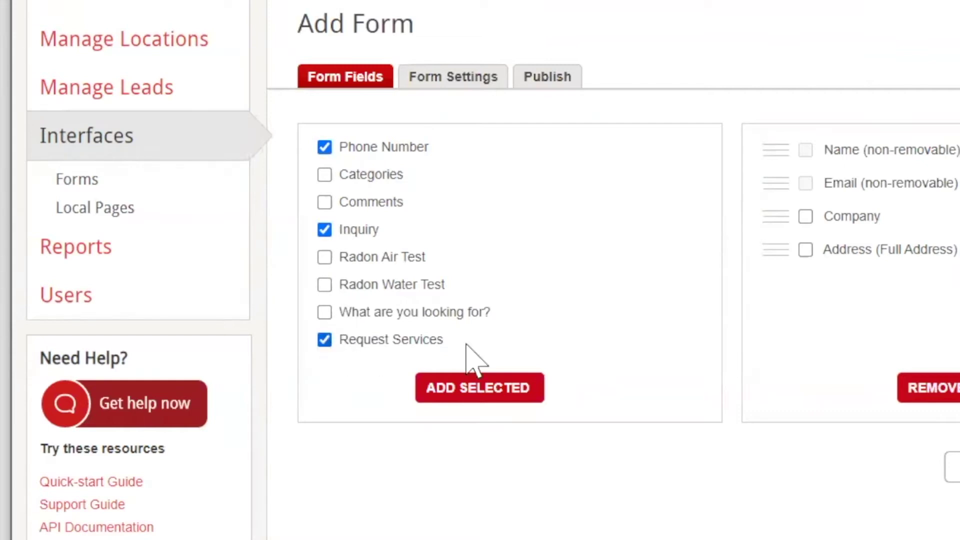
left_click(471, 389)
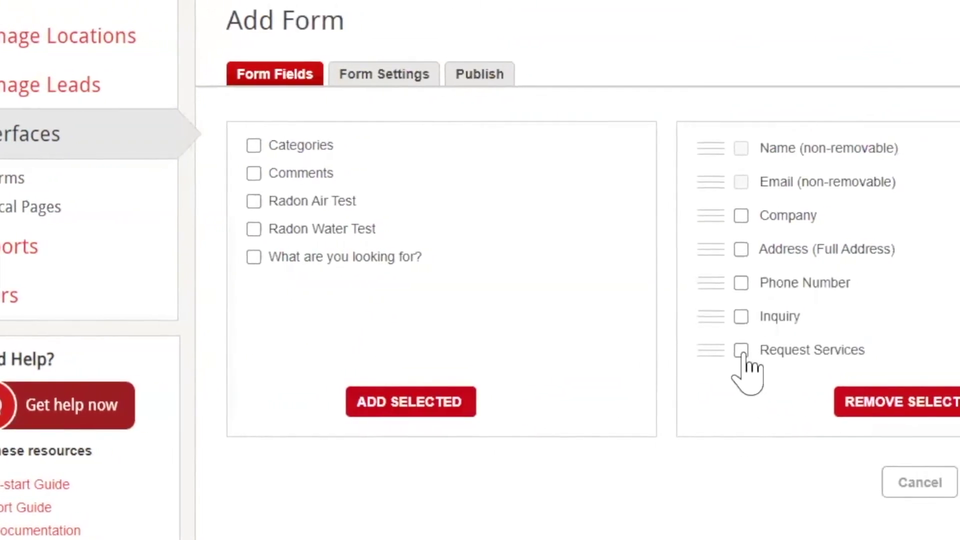
left_click(779, 350)
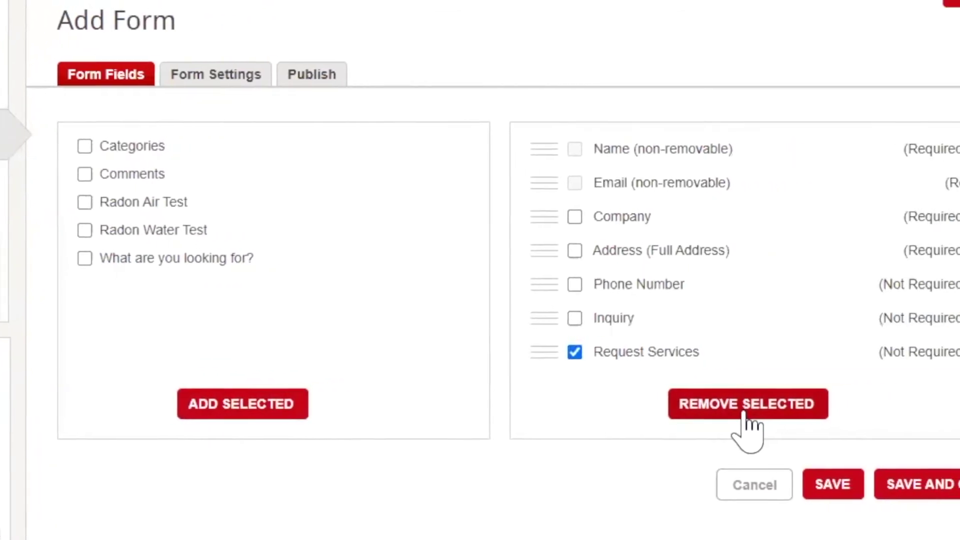
left_click(624, 415)
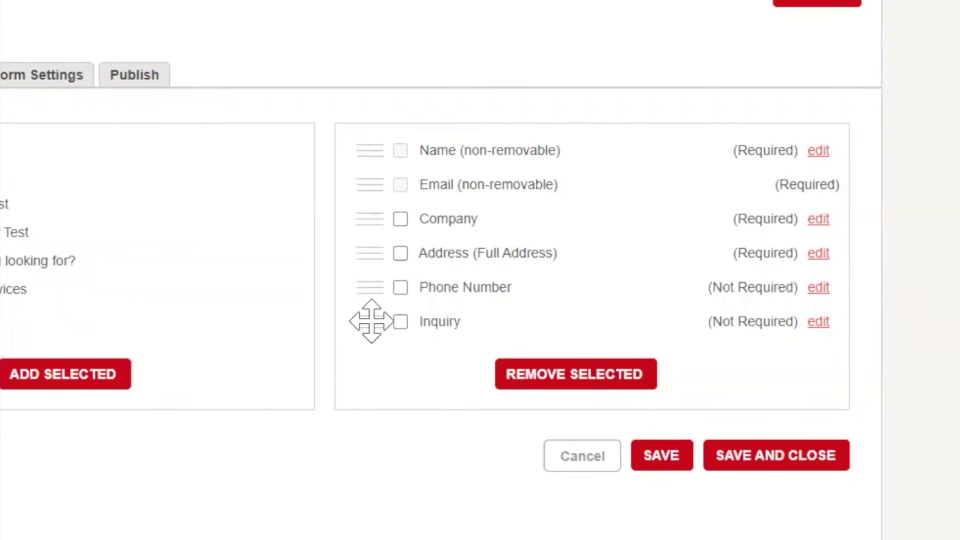
left_click_drag(372, 321, 391, 300)
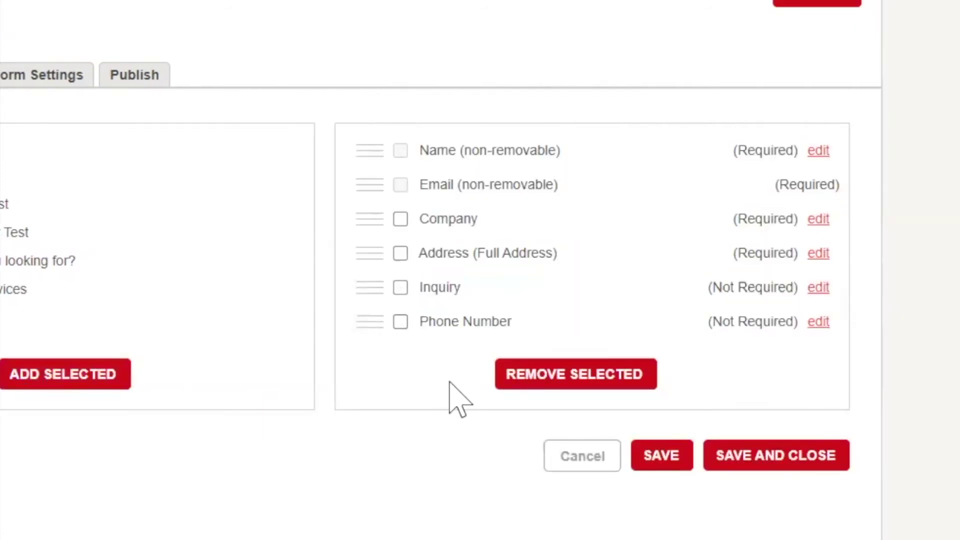
Change the Address field from Full Address to separate Street Address, State and City
left_click(819, 254)
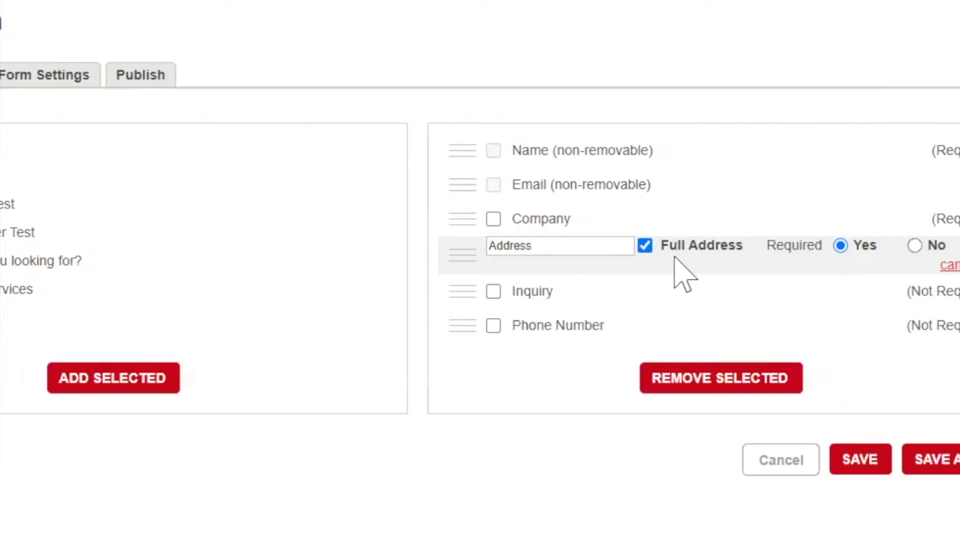
left_click(641, 247)
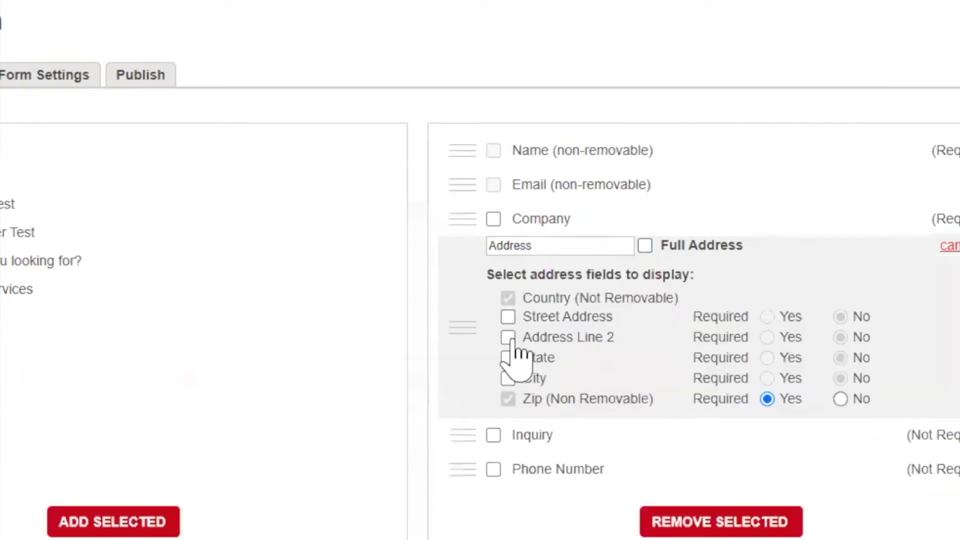
left_click(508, 318)
left_click(508, 357)
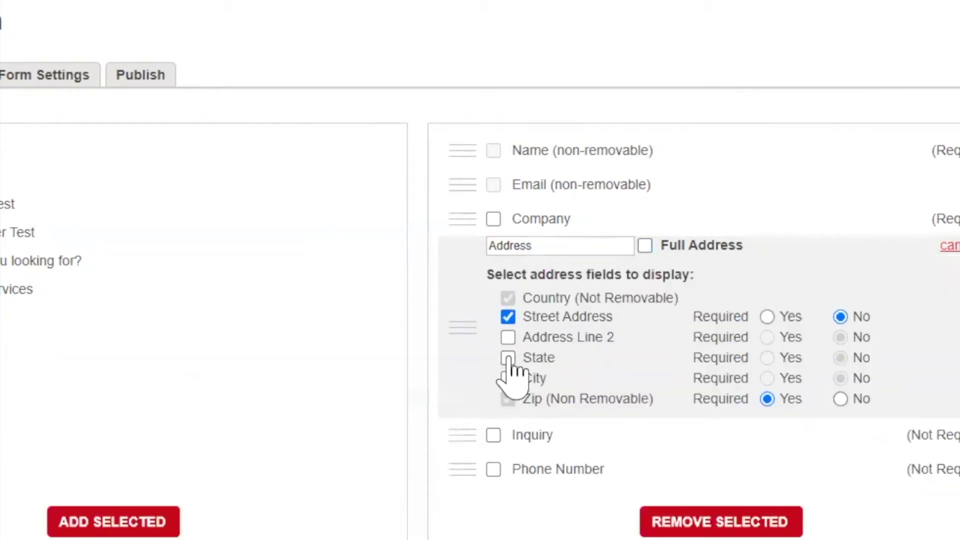
left_click(508, 378)
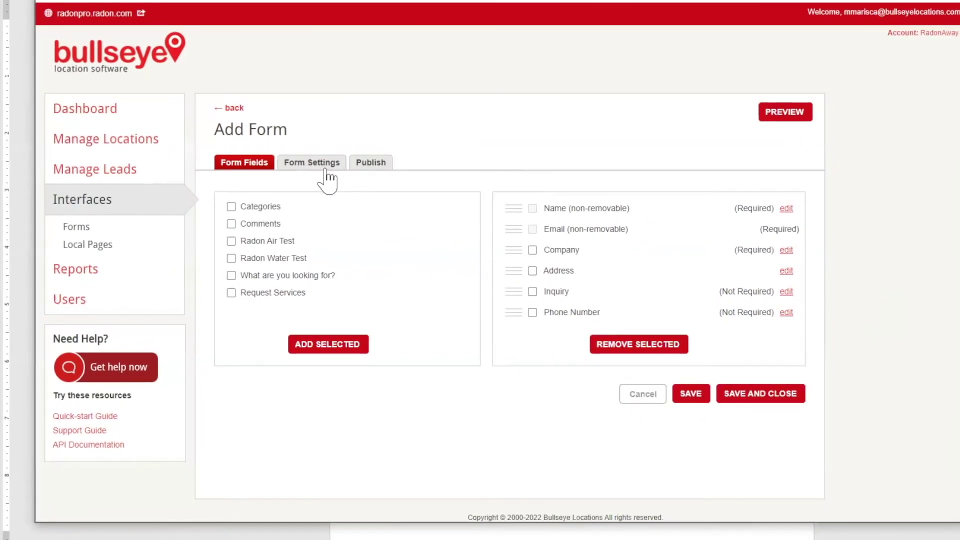
Name the form 'My Test Form', title it 'Contact a Partner', keep Web lead source, enable content block
left_click(320, 173)
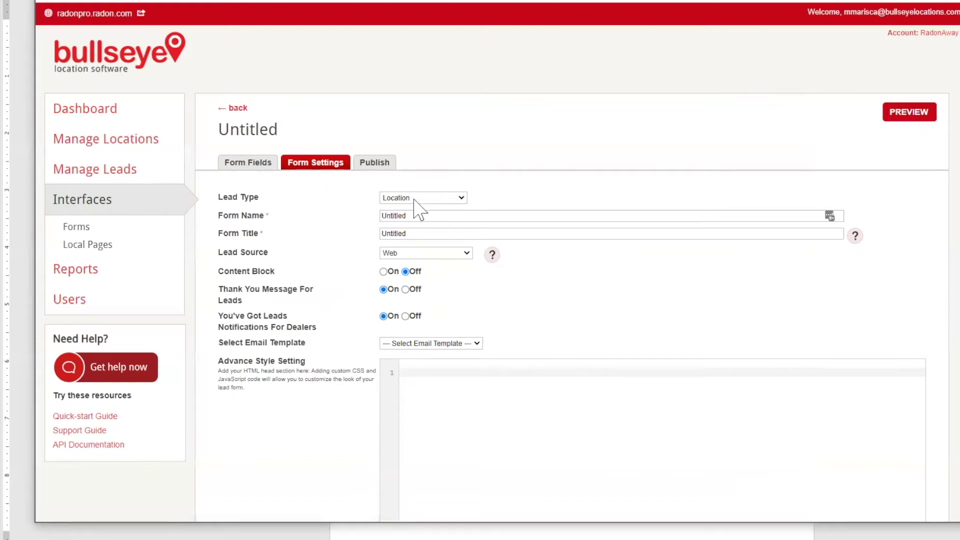
double_click(435, 219)
type("My Test Form")
key("Tab")
type("Contact a Partner")
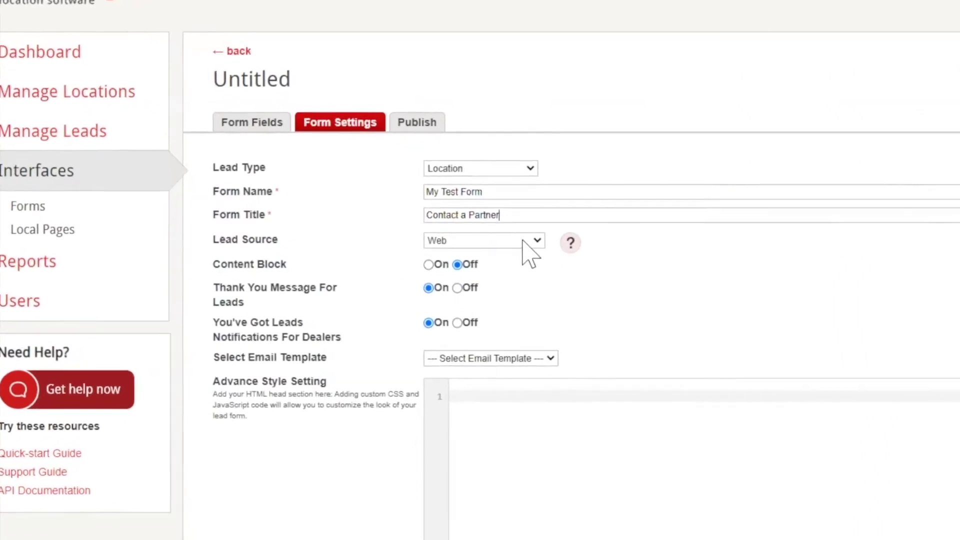
left_click(567, 235)
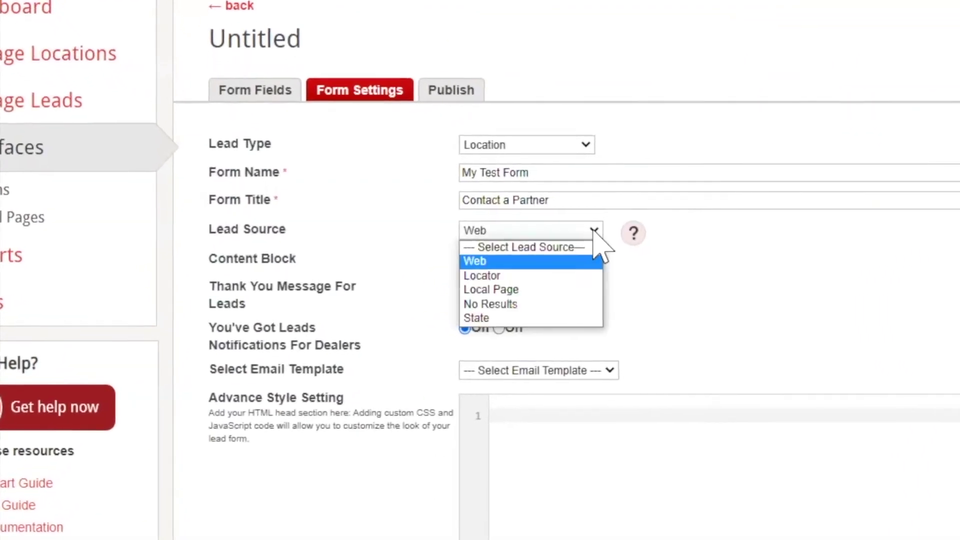
left_click(568, 235)
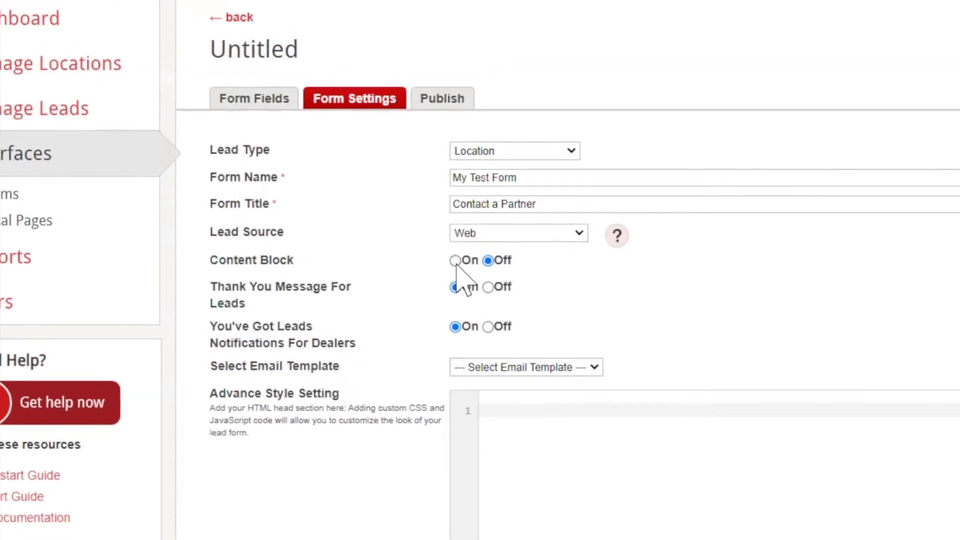
left_click(455, 261)
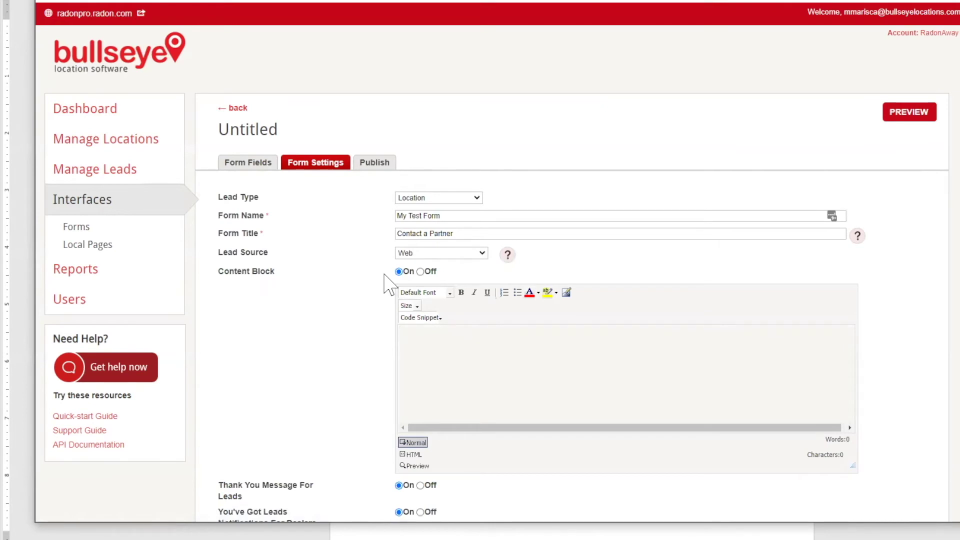
Paste the prepared HTML with ABC Materials installer text and logo into the content block
left_click(413, 455)
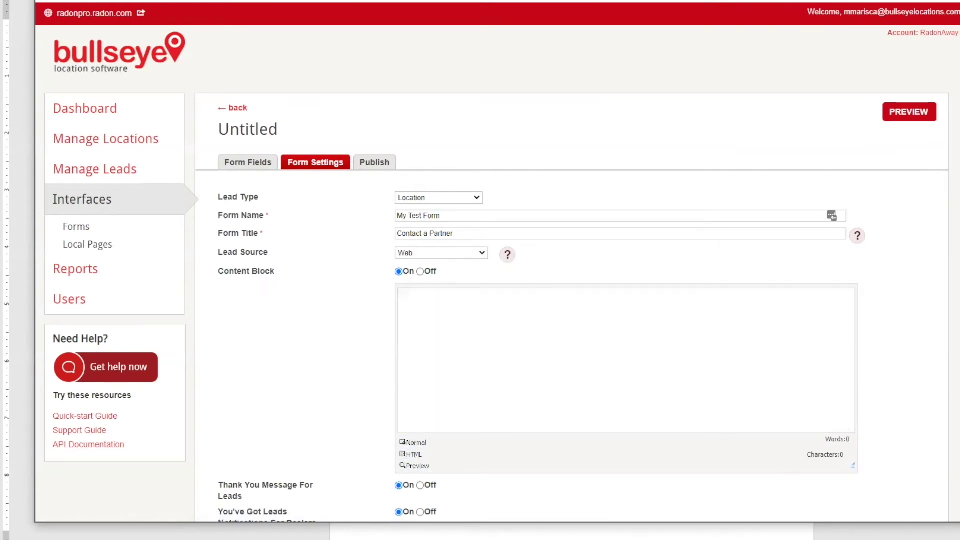
left_click(419, 316)
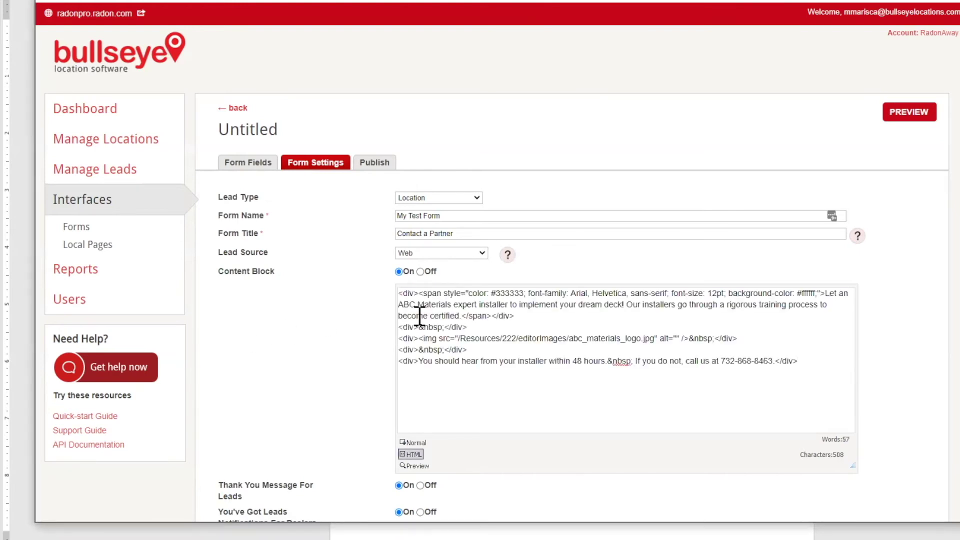
left_click(413, 443)
scroll(336, 424, "down", 5)
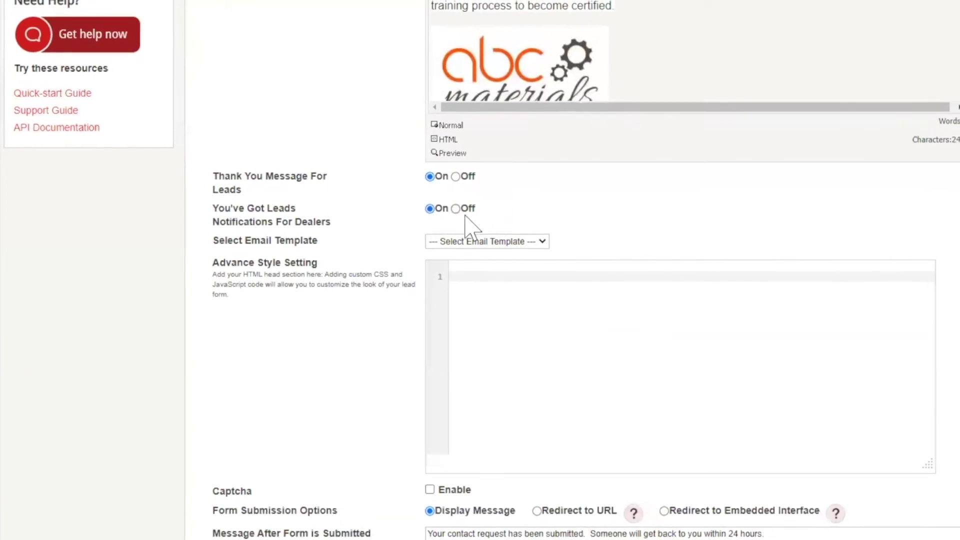
Choose the New Lead email template, enable the captcha, and save the form settings
left_click(550, 241)
left_click(490, 263)
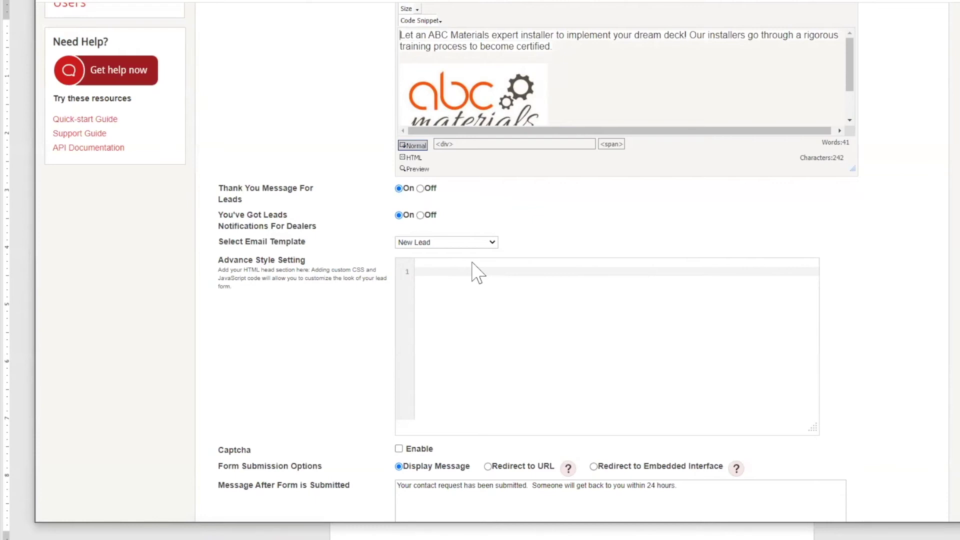
scroll(478, 272, "down", 4)
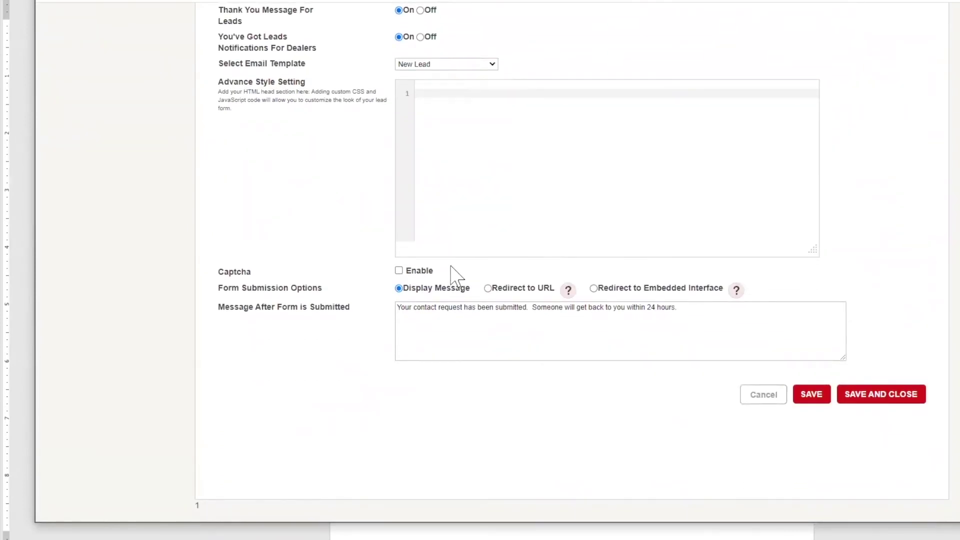
left_click(399, 271)
left_click(816, 396)
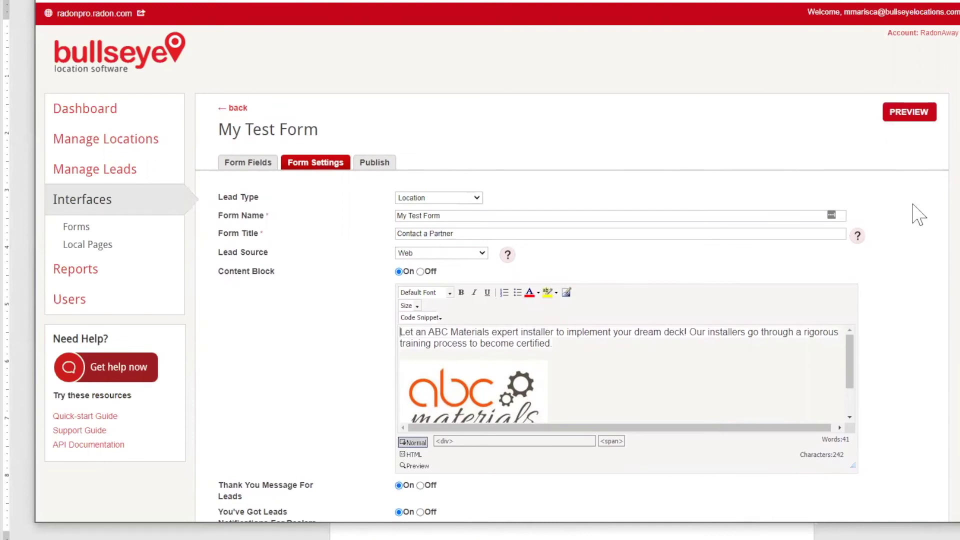
left_click(906, 127)
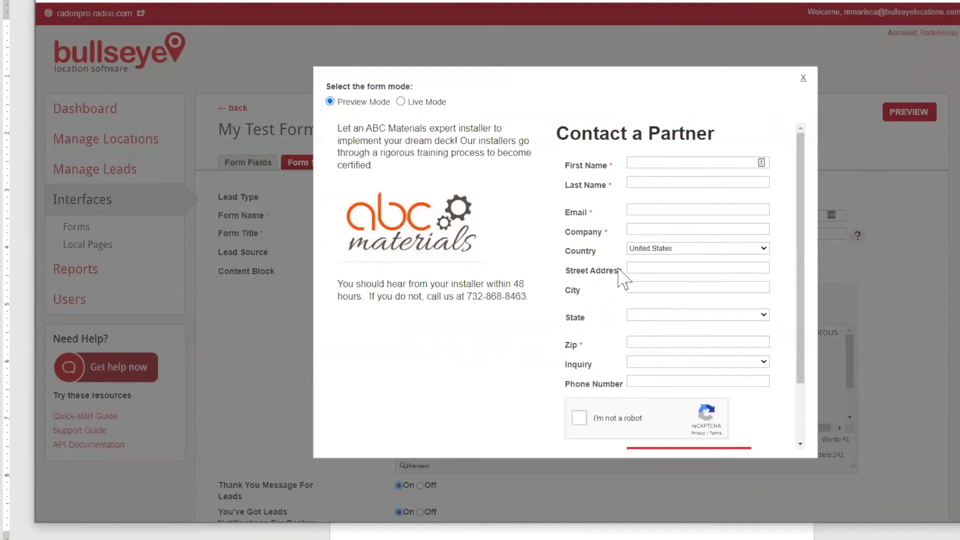
scroll(623, 277, "down", 2)
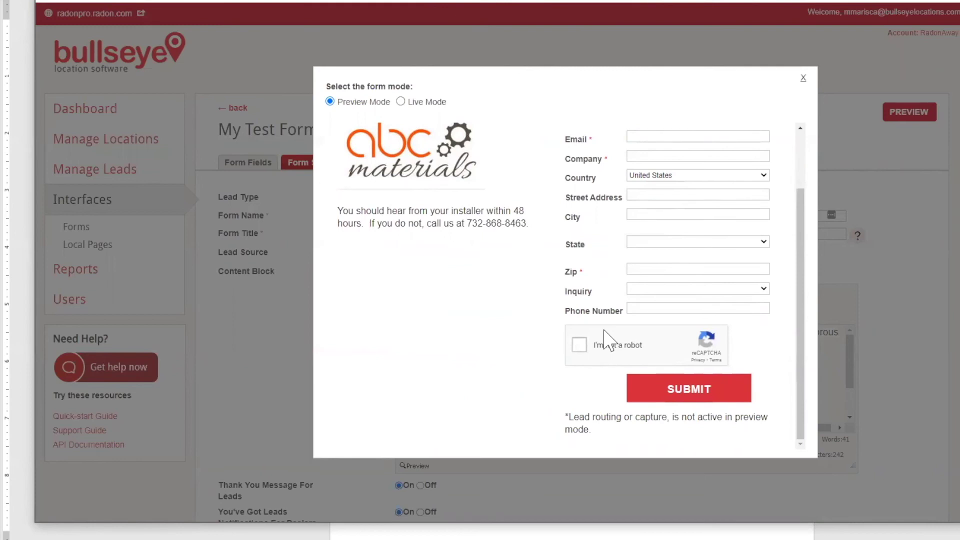
scroll(606, 337, "up", 2)
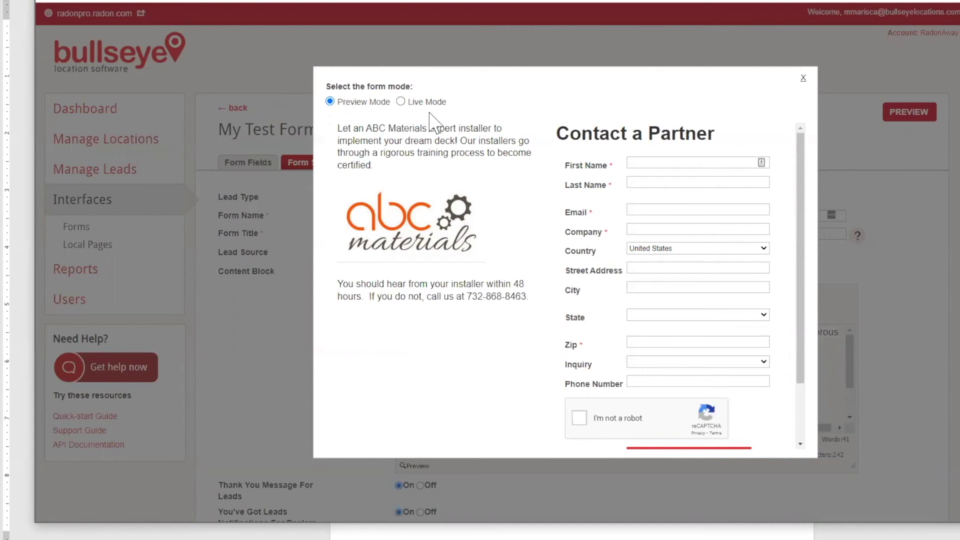
left_click(803, 78)
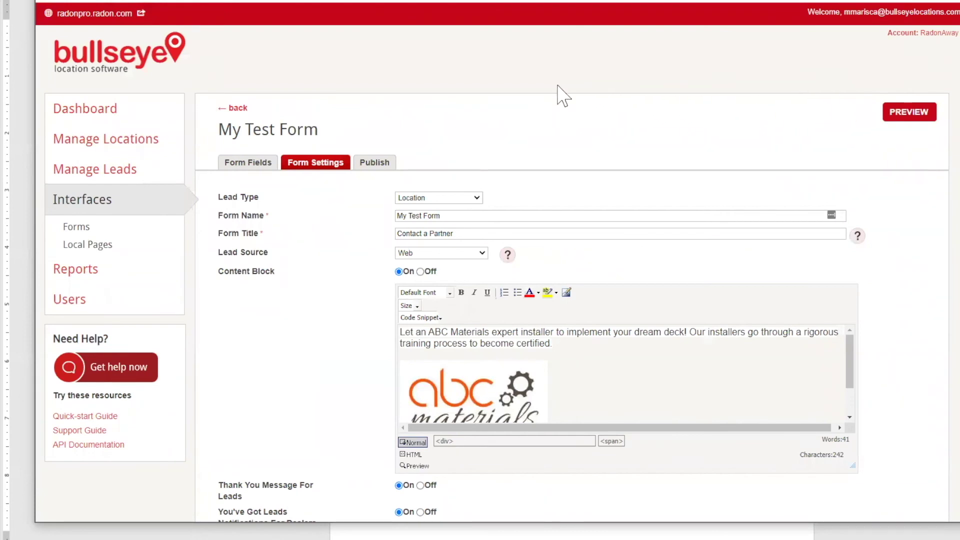
In MCMTestInterface's Display options, add a lead capture form set to My Test Form
left_click(91, 211)
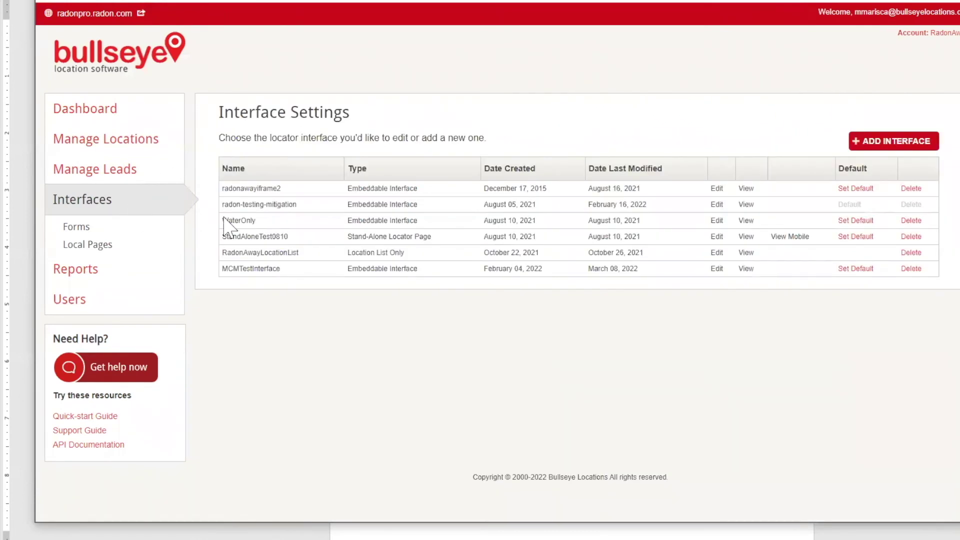
left_click(717, 270)
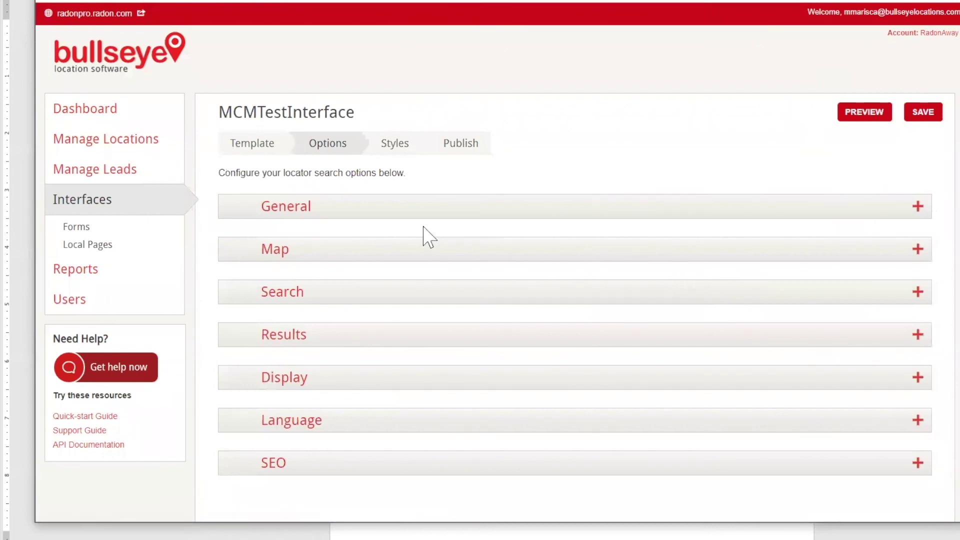
left_click(388, 378)
scroll(590, 217, "down", 8)
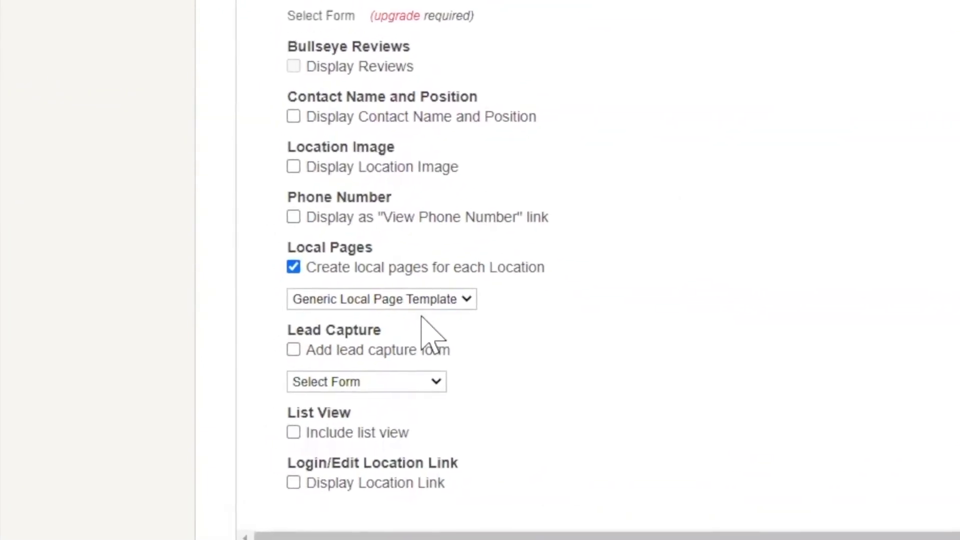
left_click(299, 353)
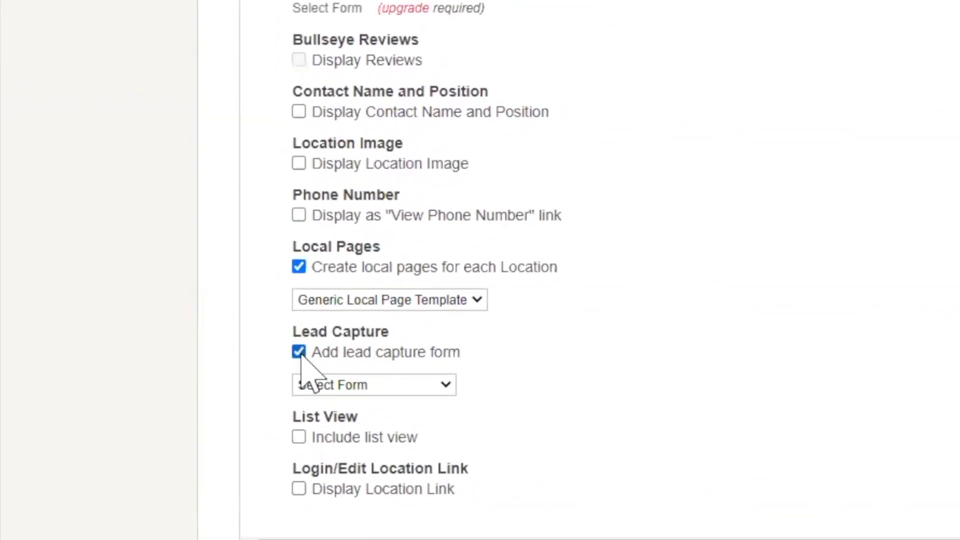
left_click(445, 386)
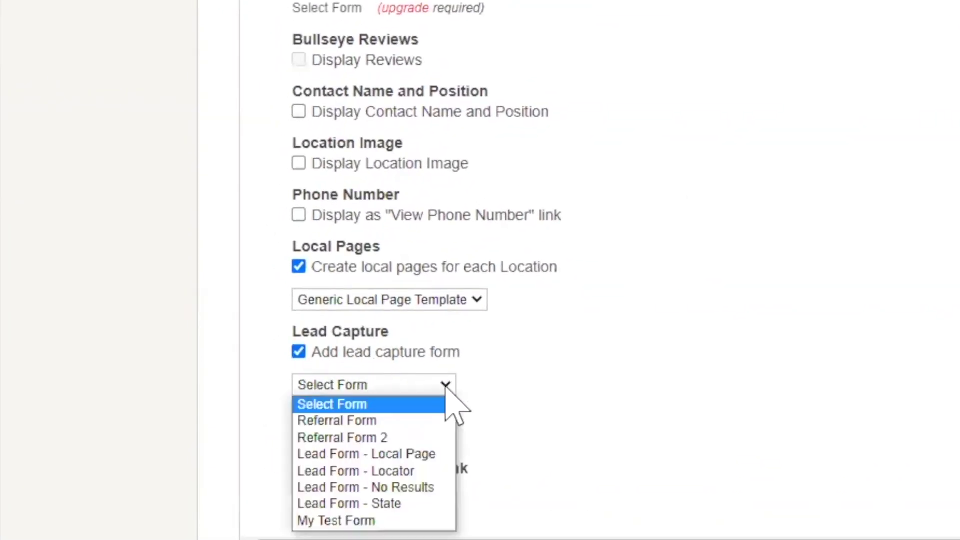
left_click(400, 520)
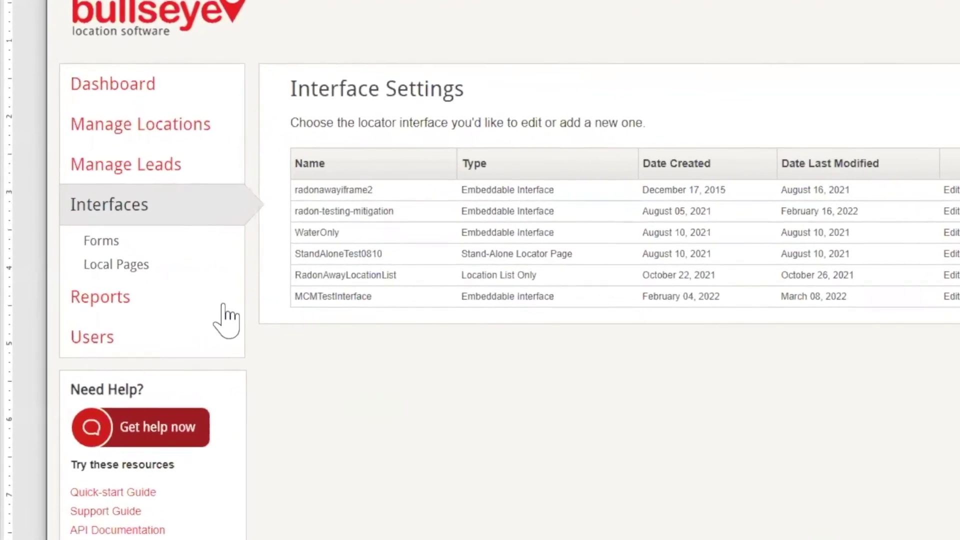
Turn on Lead Form with My Test Form in MCMTestLocalPage's Content settings and save
left_click(135, 270)
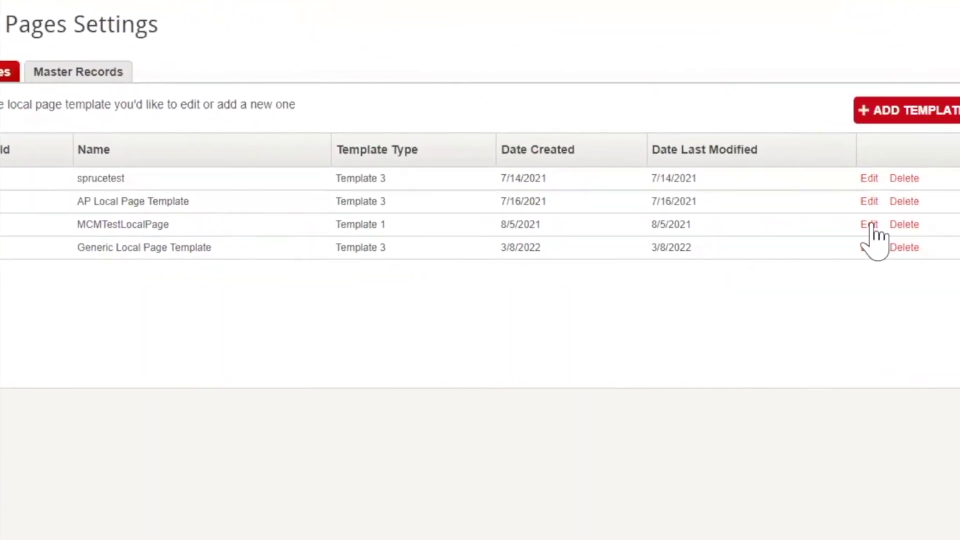
left_click(796, 212)
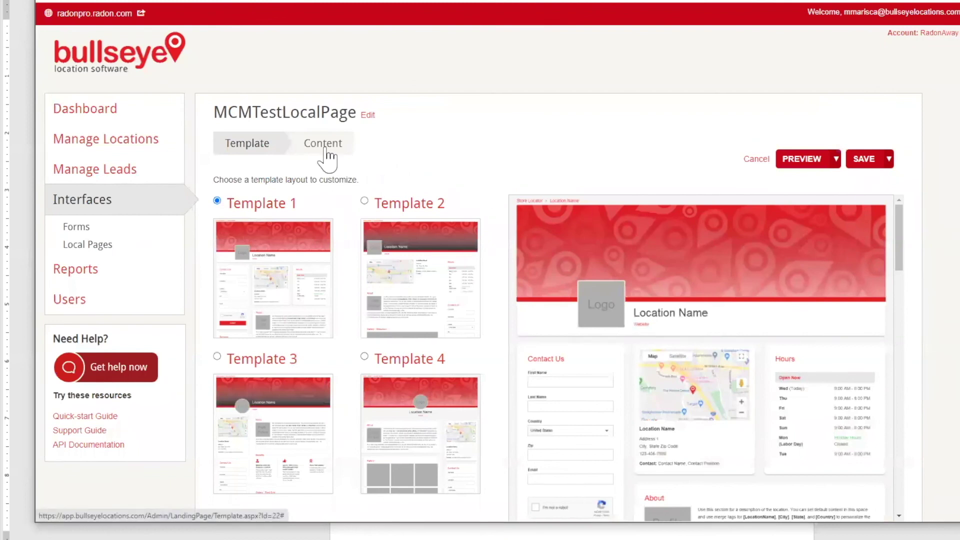
left_click(324, 150)
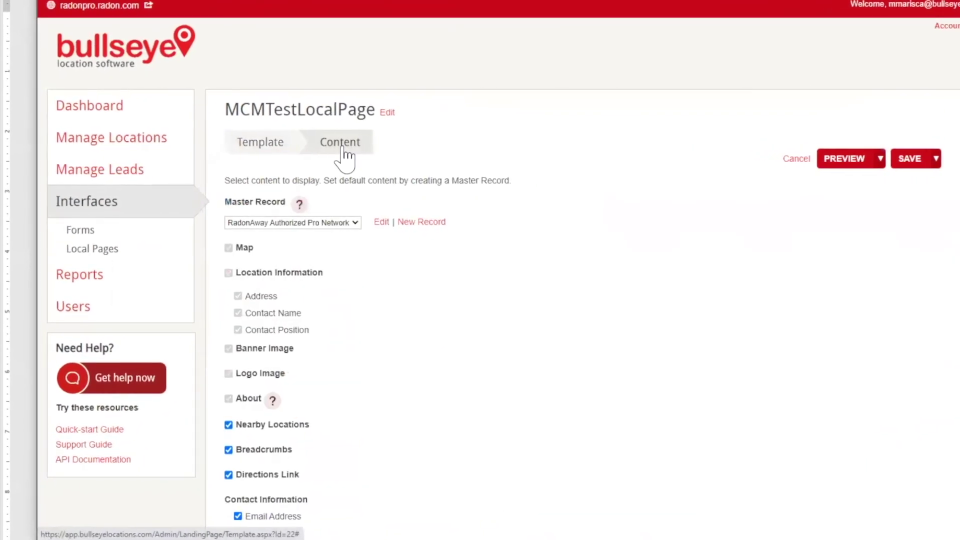
scroll(360, 160, "down", 8)
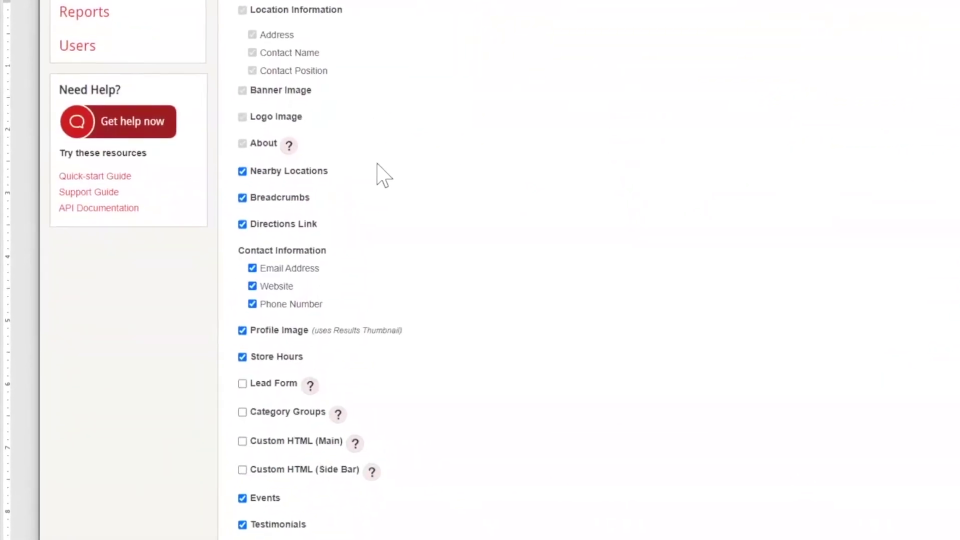
left_click(259, 191)
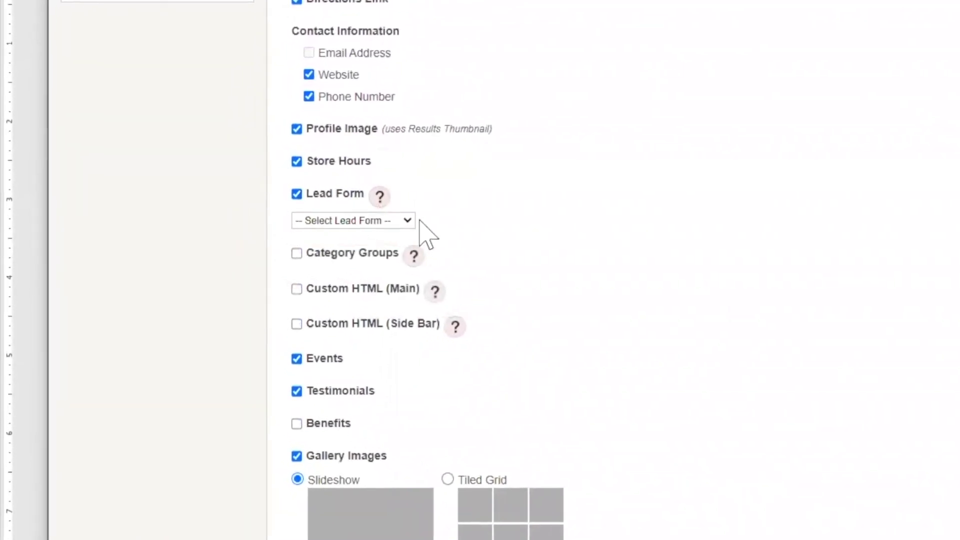
left_click(408, 220)
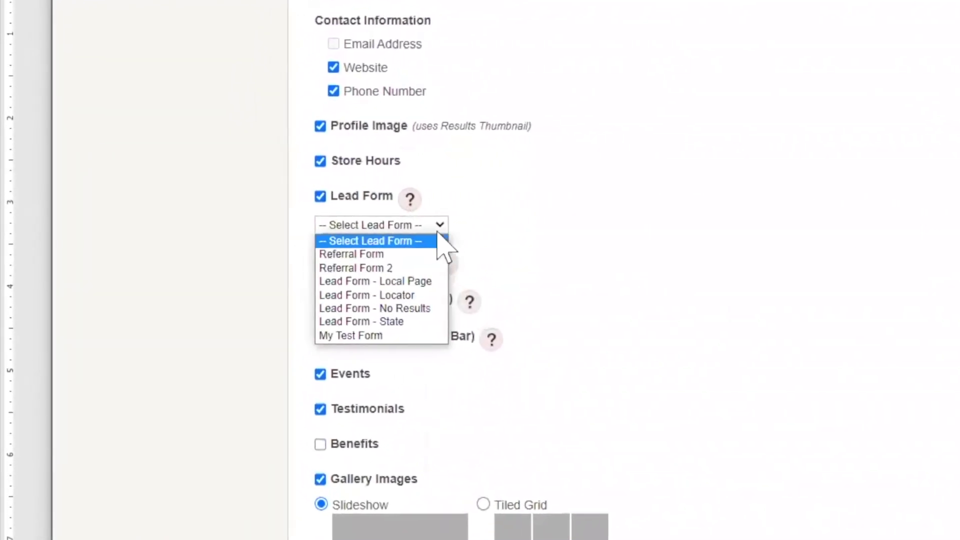
left_click(424, 351)
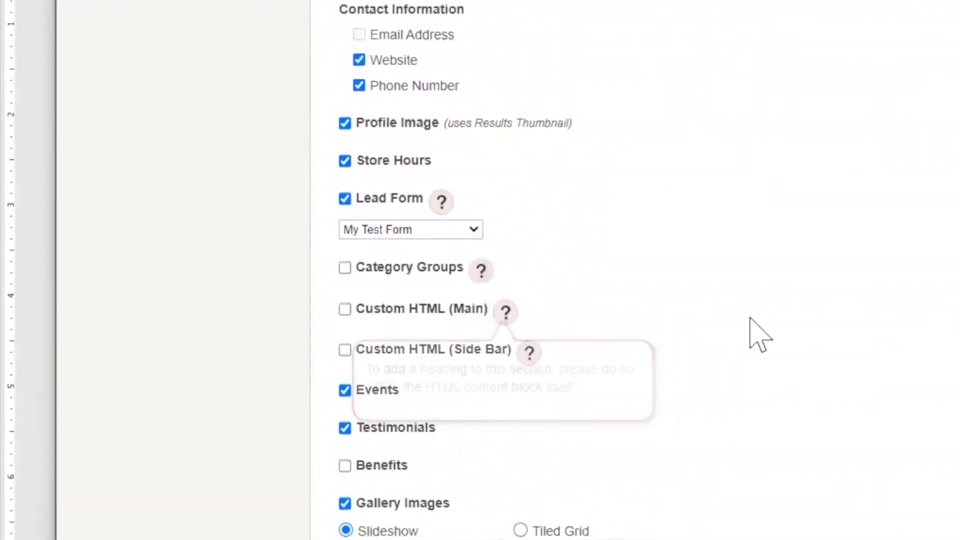
scroll(893, 318, "down", 5)
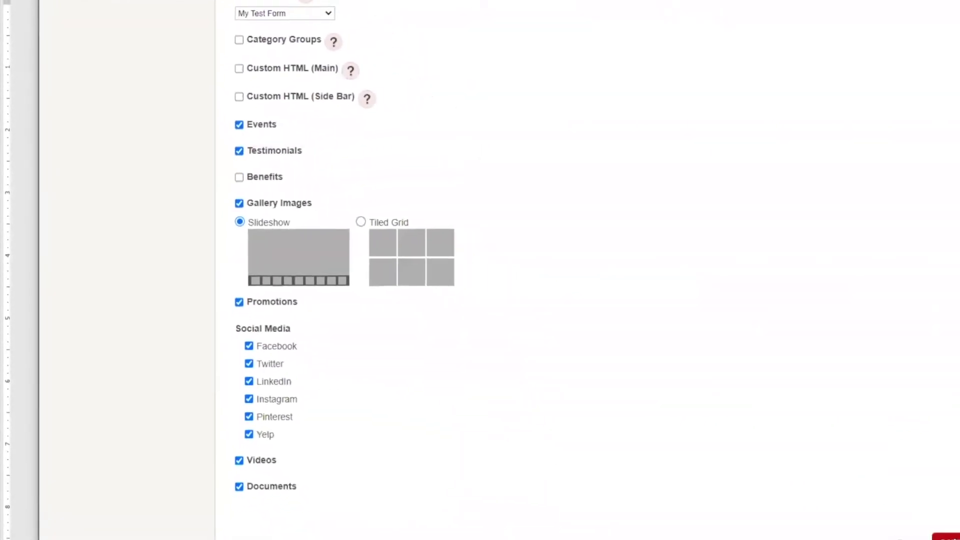
left_click(871, 508)
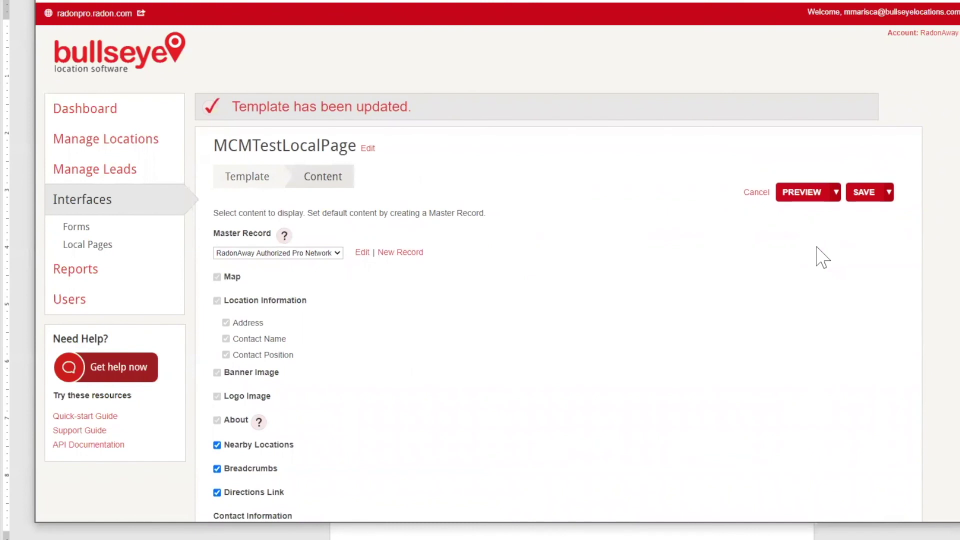